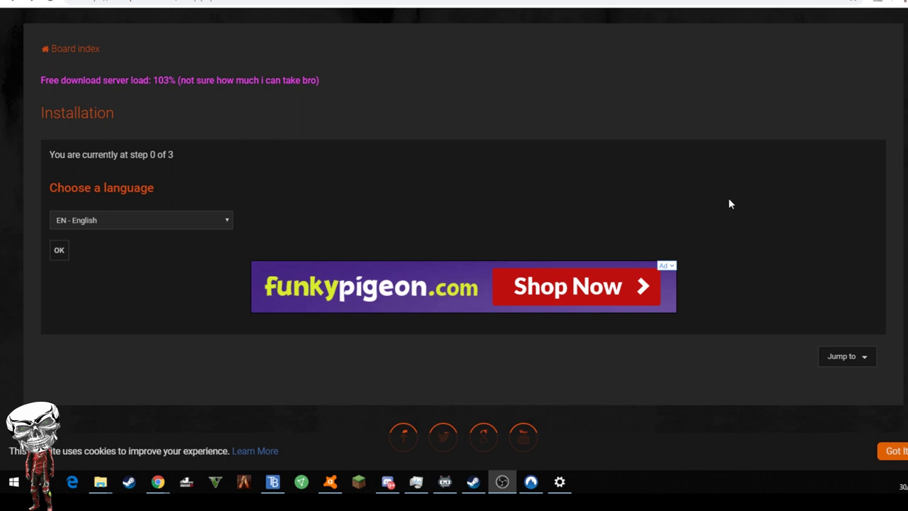
# Confirm English as the ProMods installation language and open the def file generator
pyautogui.click(61, 254)
pyautogui.scroll(-5, 343, 294)
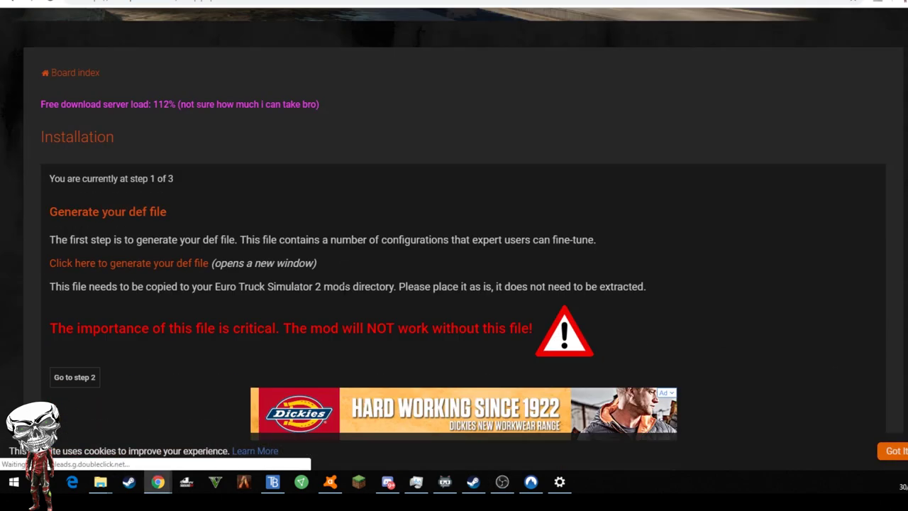
pyautogui.scroll(2, 342, 295)
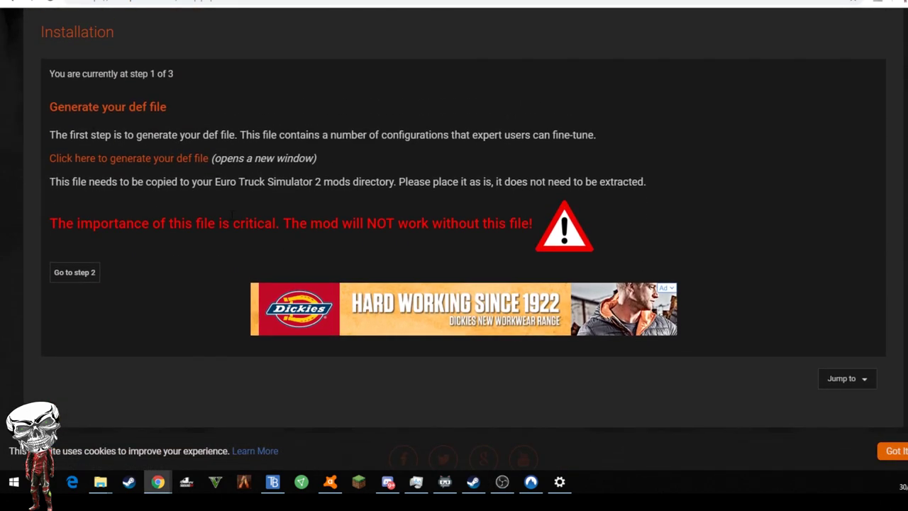
pyautogui.click(149, 162)
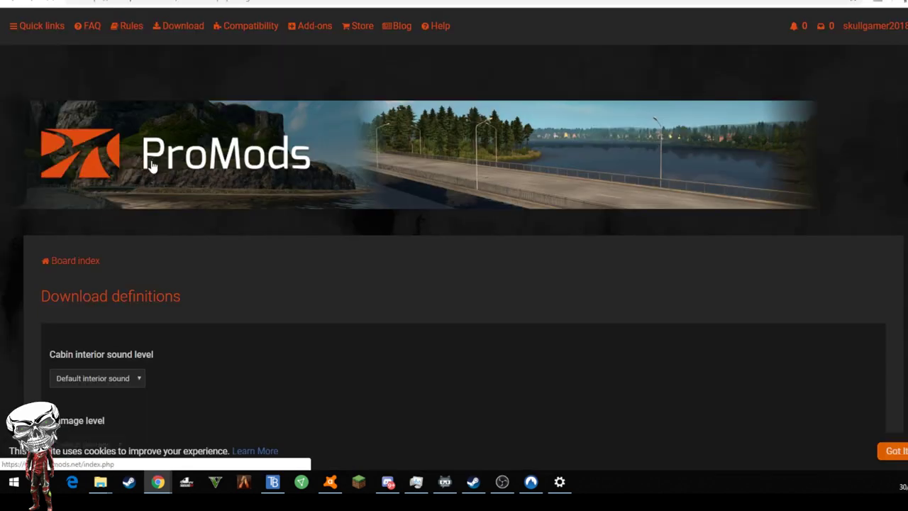
# Generate and download the def file with the default settings, then show the downloaded file in its folder
pyautogui.scroll(-3, 422, 290)
pyautogui.scroll(-3, 421, 289)
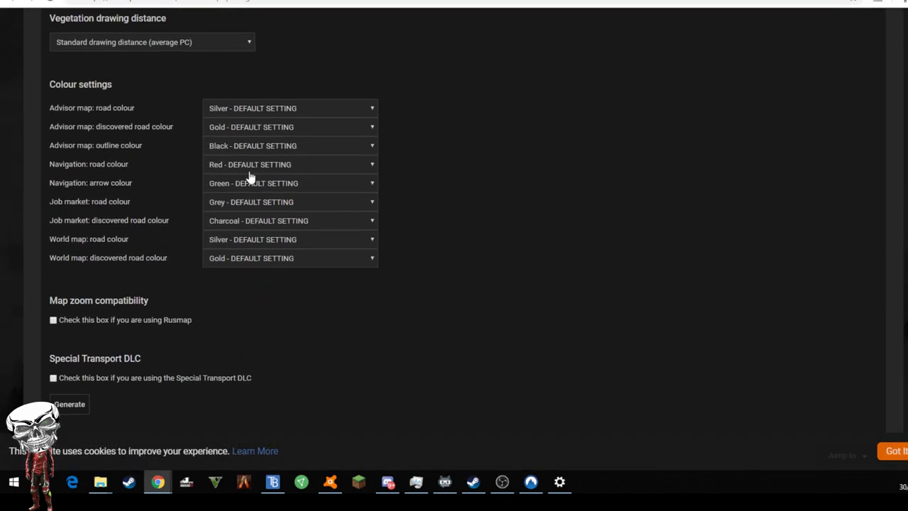
pyautogui.scroll(-3, 273, 223)
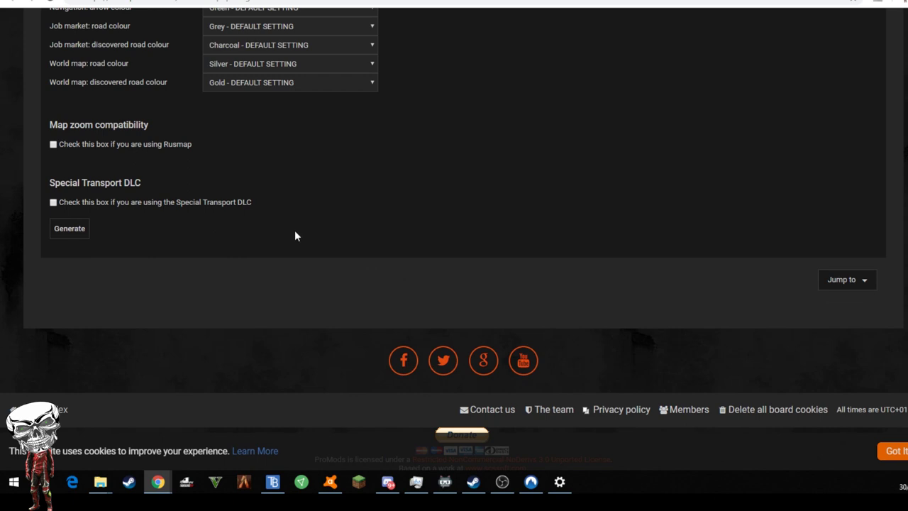
pyautogui.click(86, 233)
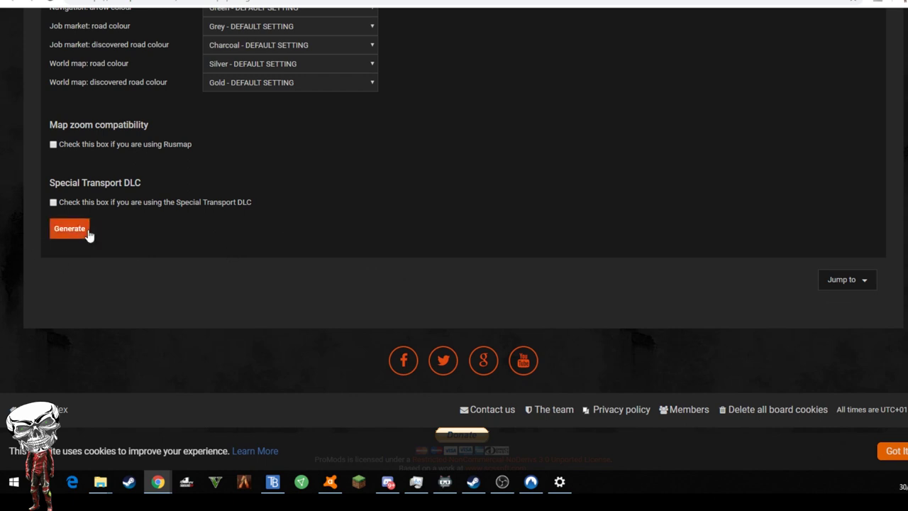
pyautogui.click(75, 230)
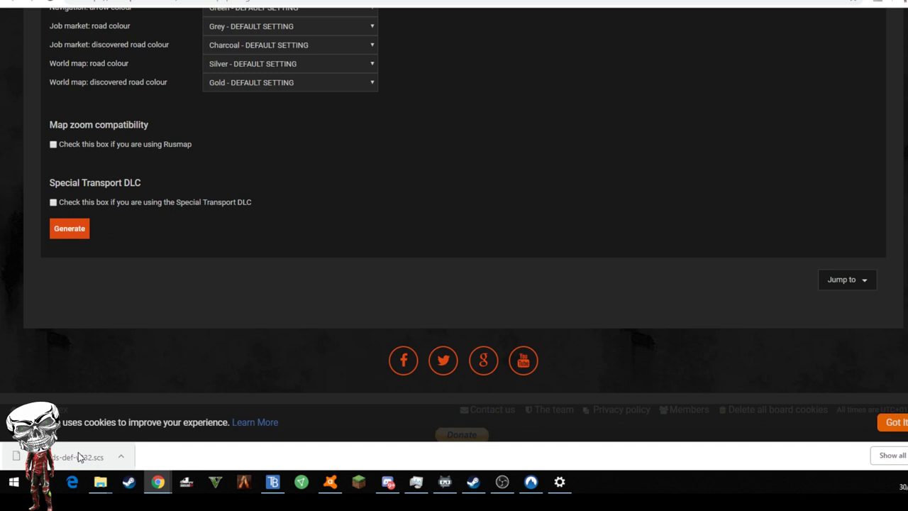
pyautogui.click(121, 457)
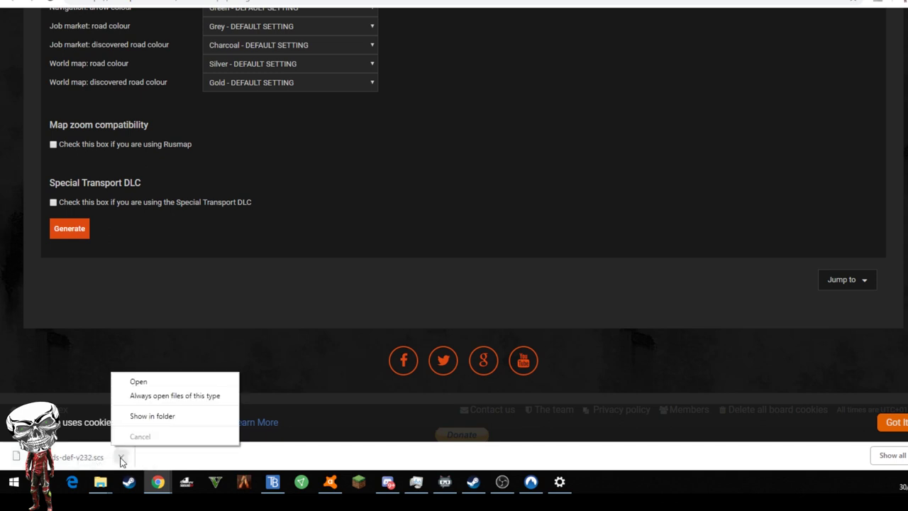
pyautogui.click(158, 416)
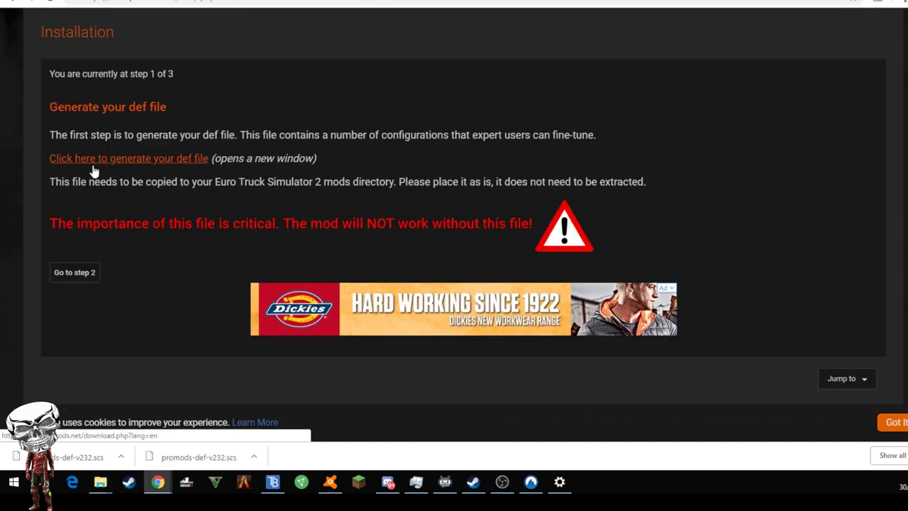
# Proceed to installation step 2 and open the fast paid download of the 2.32 full mod in one archive
pyautogui.click(76, 278)
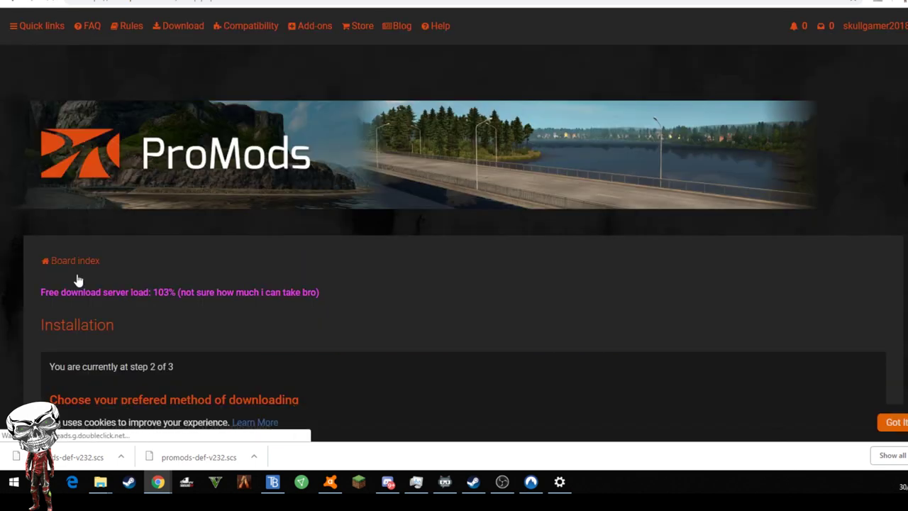
pyautogui.scroll(-6, 278, 232)
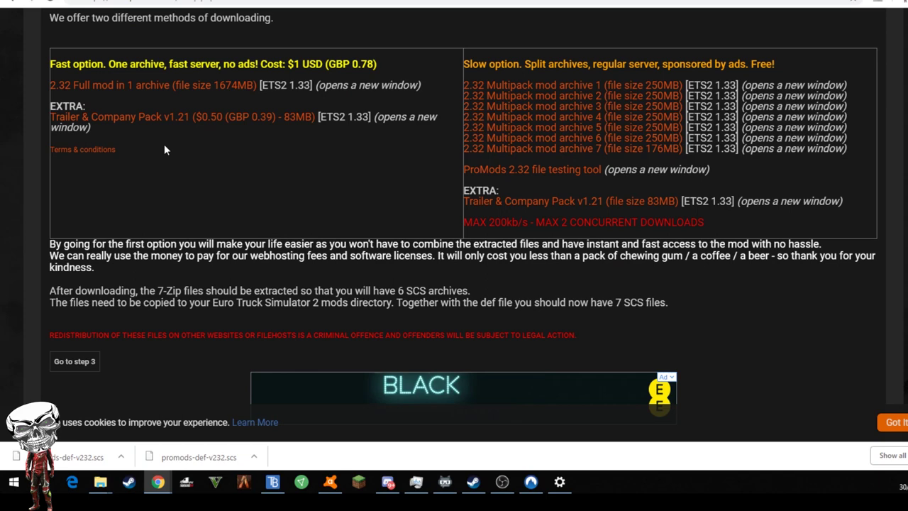
pyautogui.click(158, 92)
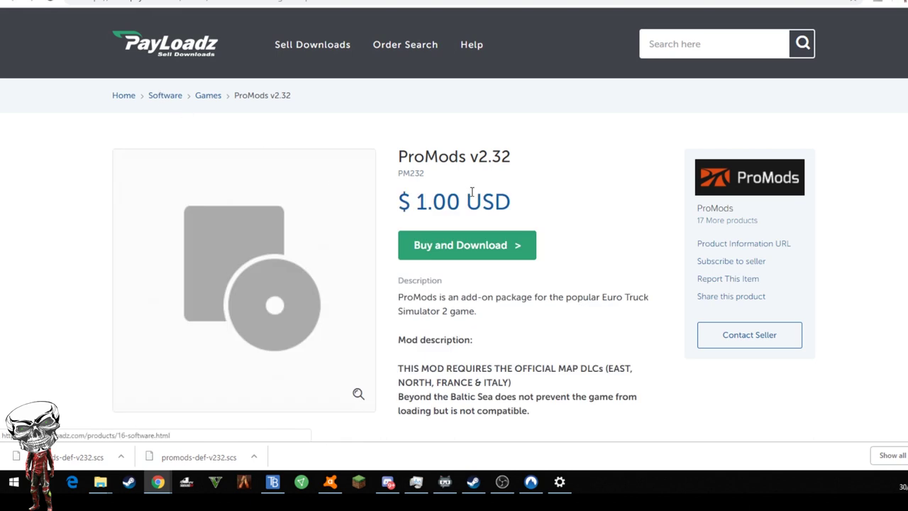
# Review the ProMods v2.32 product page, buy the mod and download promods-v232.7z
pyautogui.scroll(-3, 443, 242)
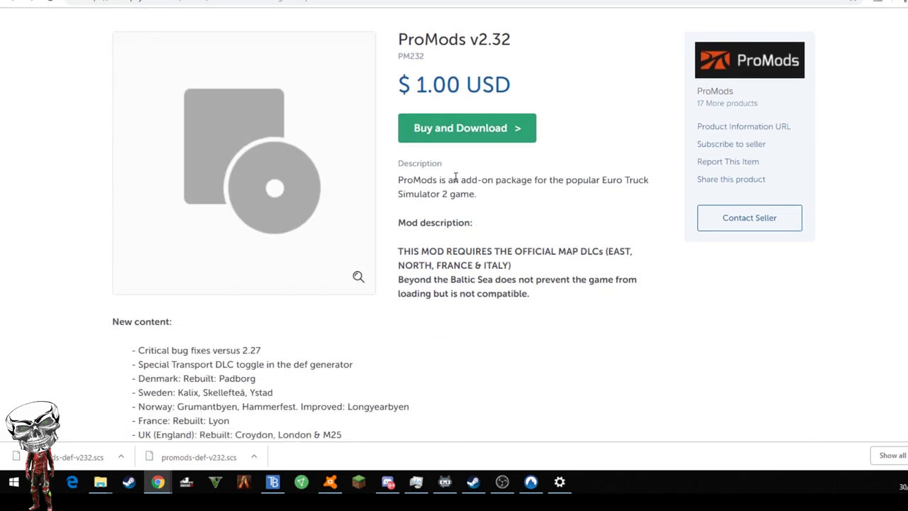
pyautogui.scroll(3, 511, 128)
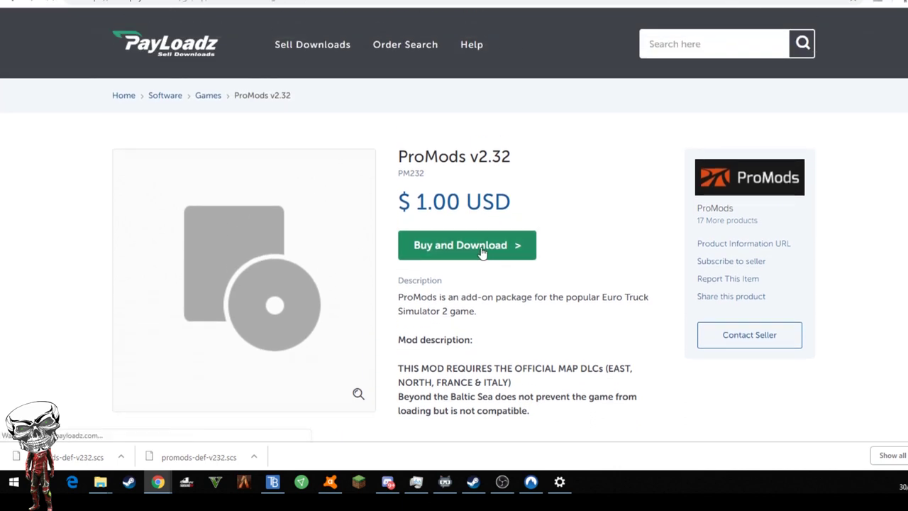
pyautogui.click(481, 250)
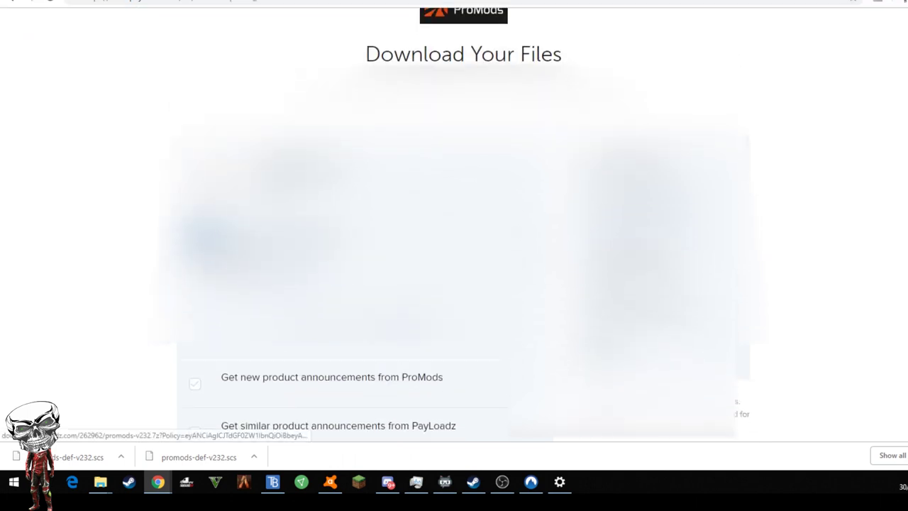
pyautogui.click(295, 337)
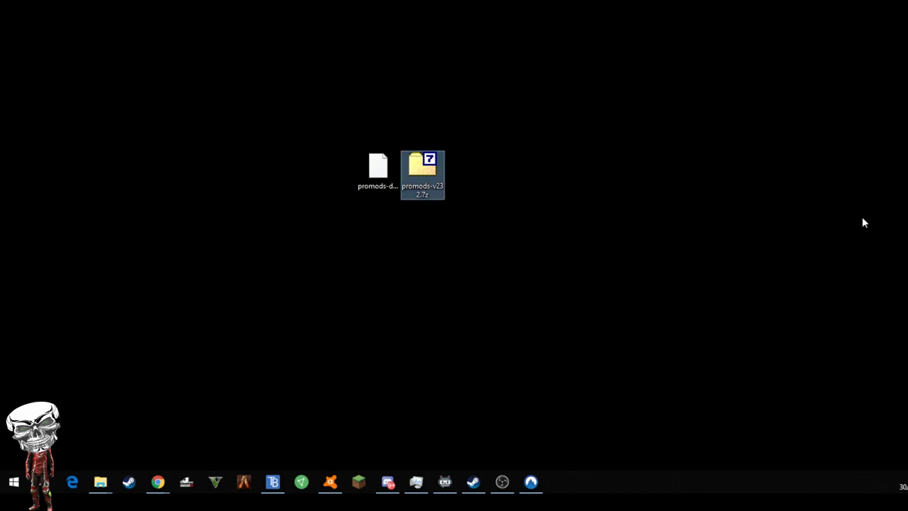
# Create a new folder on the desktop, keeping its default name, beside the ProMods files
pyautogui.rightClick(572, 231)
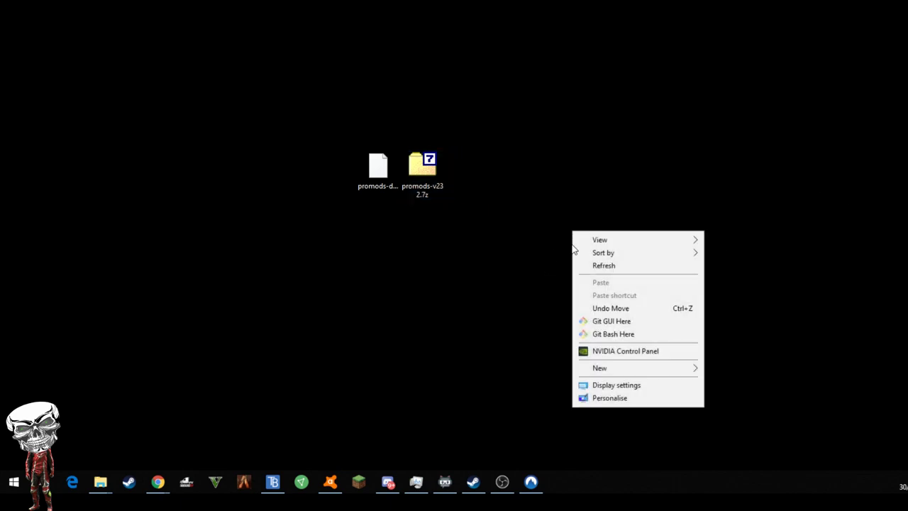
pyautogui.moveTo(613, 374)
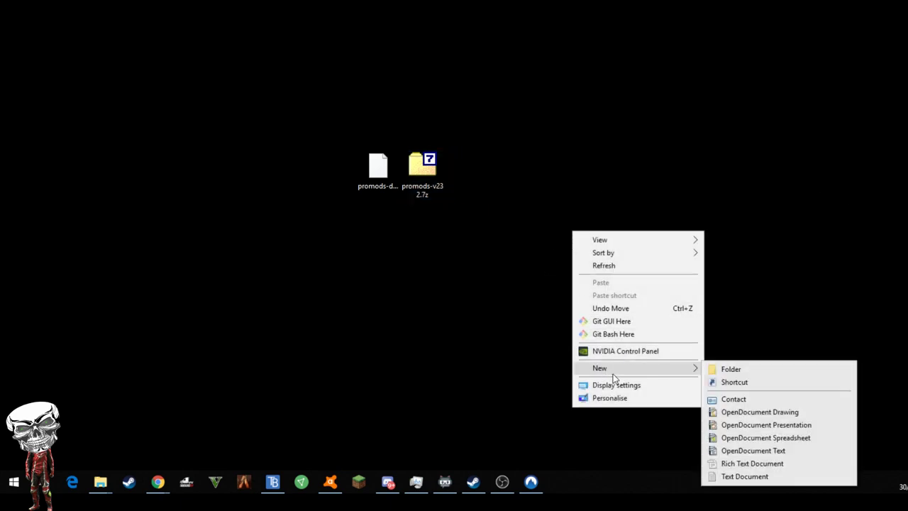
pyautogui.click(742, 369)
pyautogui.moveTo(614, 239); pyautogui.dragTo(590, 170)
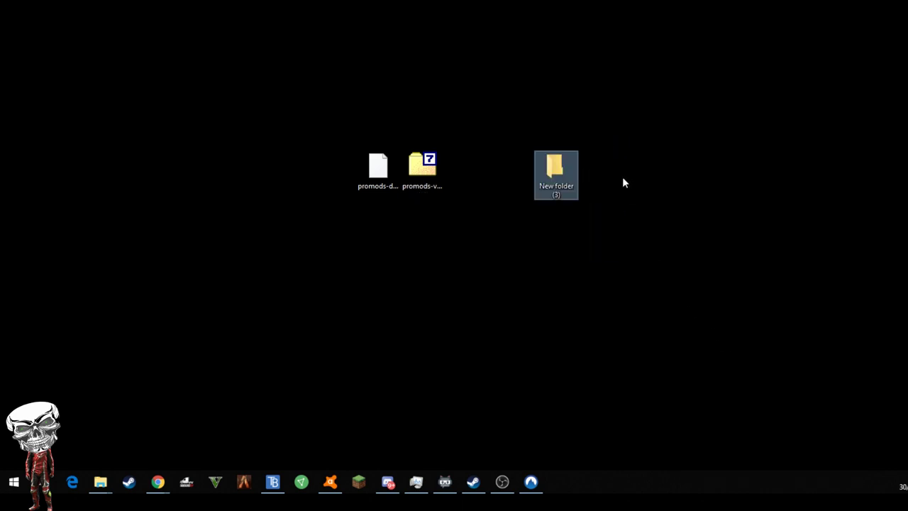
pyautogui.click(413, 290)
# Extract all files from the promods-v232.7z archive into the new desktop folder and close the archive
pyautogui.doubleClick(411, 175)
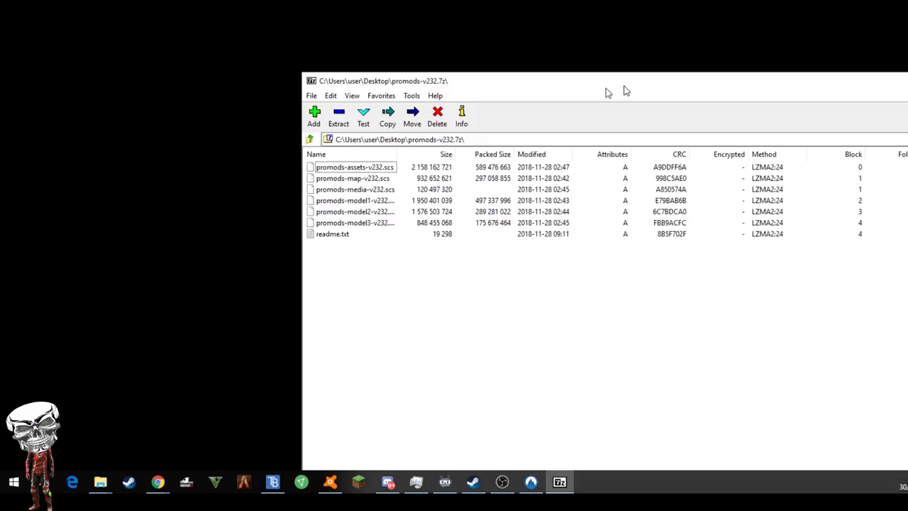
pyautogui.moveTo(611, 85); pyautogui.dragTo(350, 14)
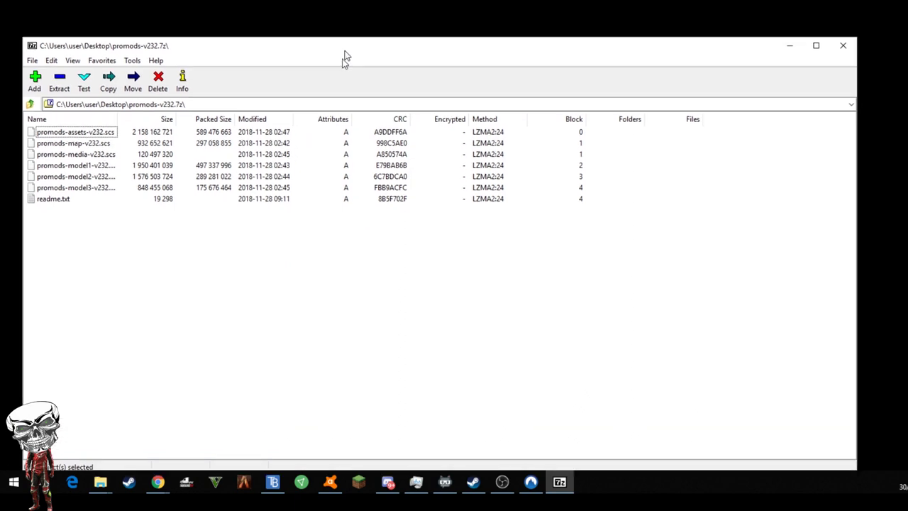
pyautogui.moveTo(350, 14); pyautogui.dragTo(359, 233)
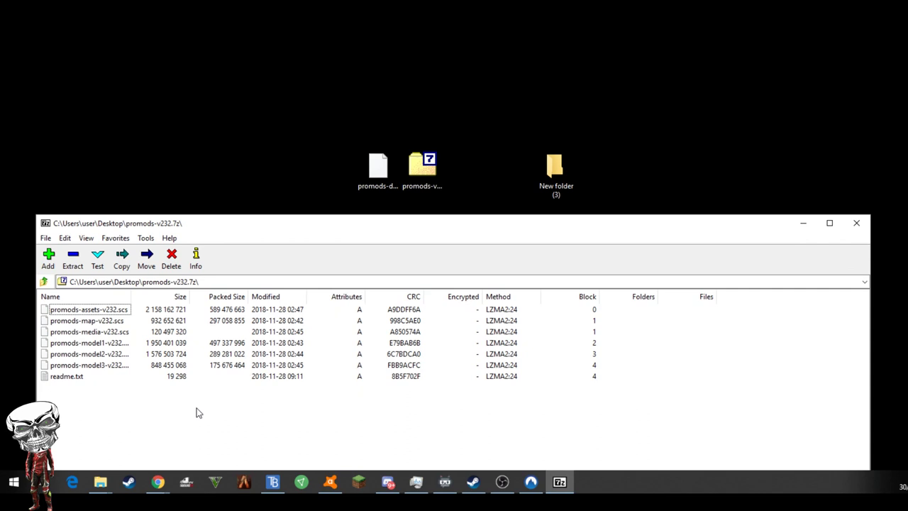
pyautogui.moveTo(124, 422); pyautogui.dragTo(44, 297)
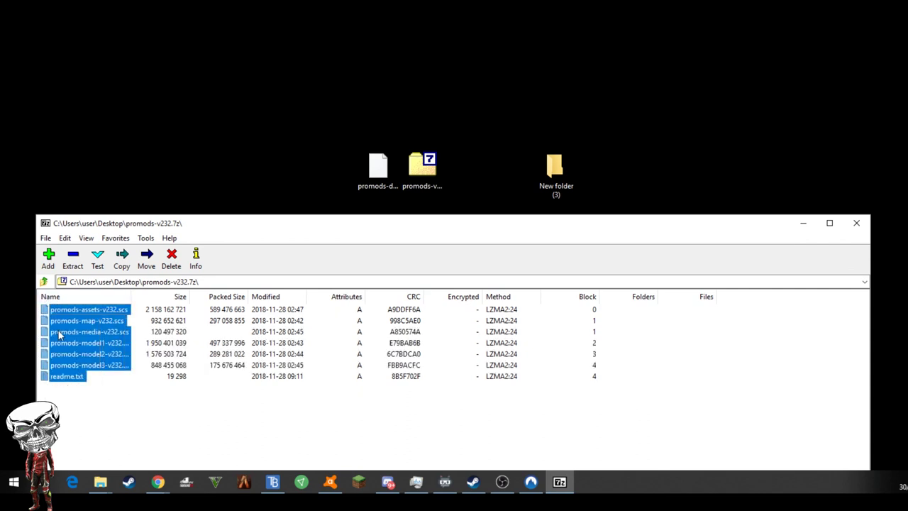
pyautogui.moveTo(62, 337); pyautogui.dragTo(547, 174)
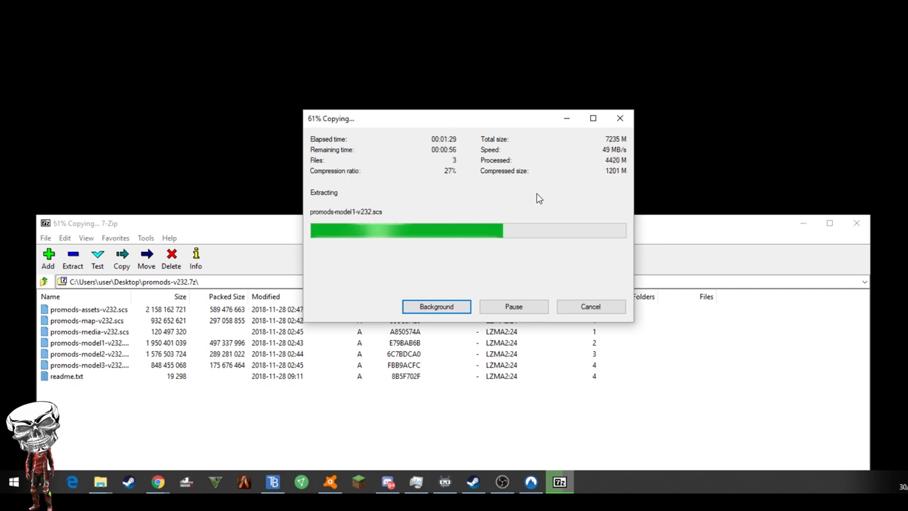
pyautogui.click(157, 482)
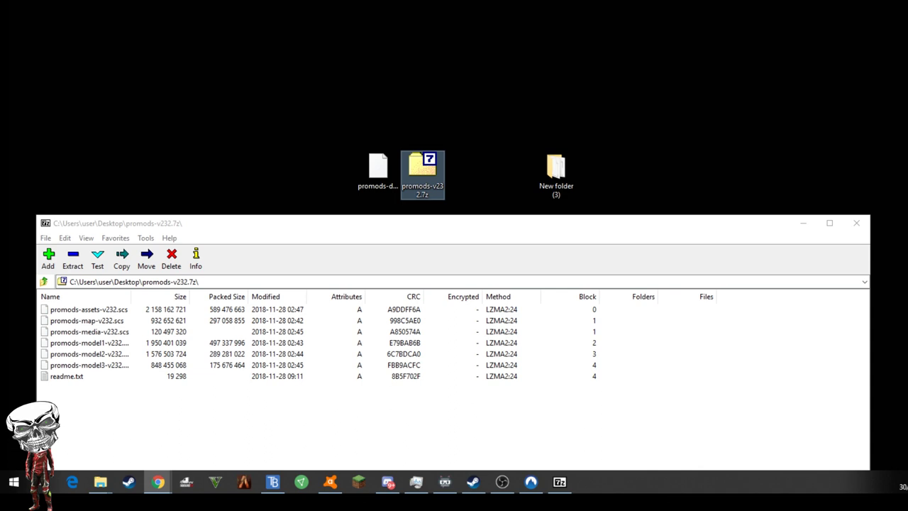
pyautogui.hotkey('alt', 'F4')
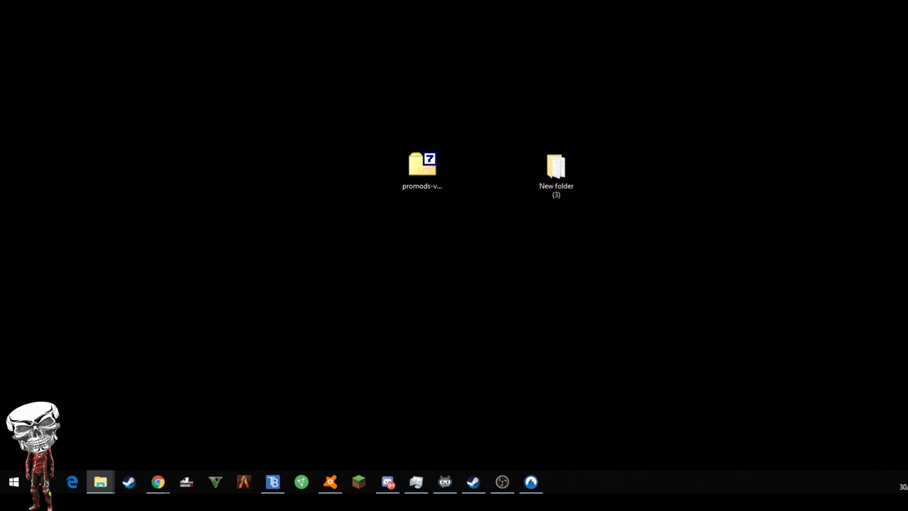
# Open New folder (3) and move readme.txt out of it onto the desktop
pyautogui.doubleClick(556, 167)
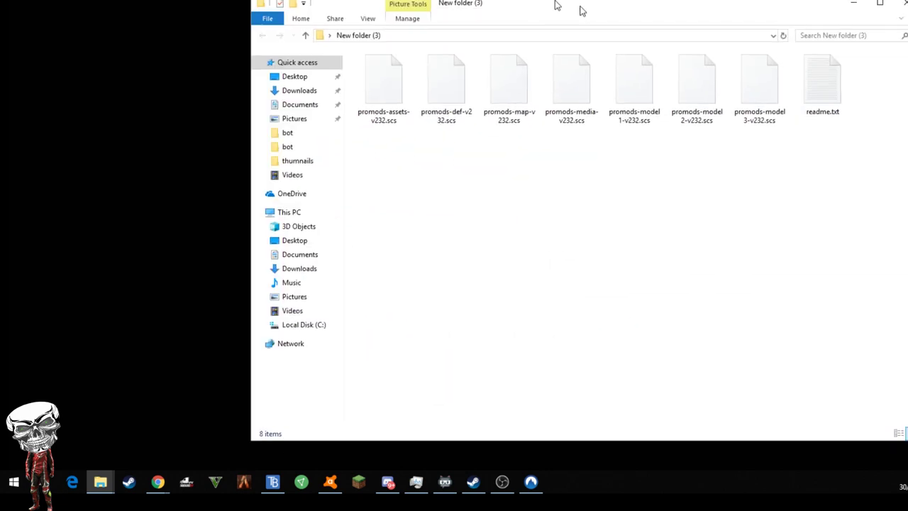
pyautogui.moveTo(582, 10); pyautogui.dragTo(348, 25)
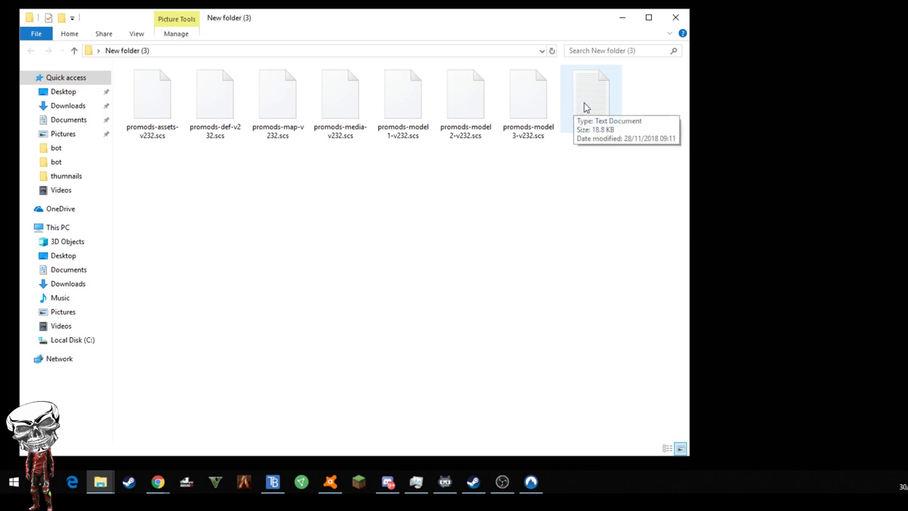
pyautogui.moveTo(586, 108); pyautogui.dragTo(864, 66)
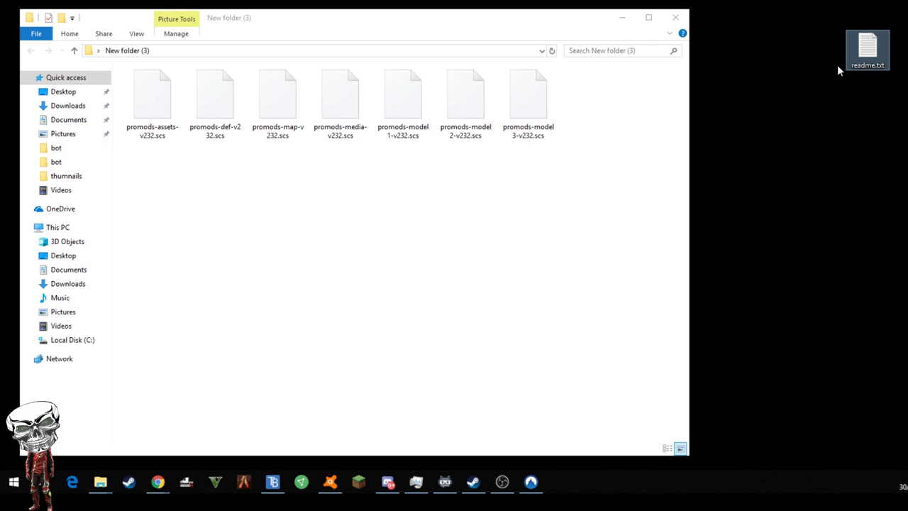
# Arrange the New folder (3) window and a This PC window side by side, each filling half the screen
pyautogui.moveTo(527, 21); pyautogui.dragTo(752, 25)
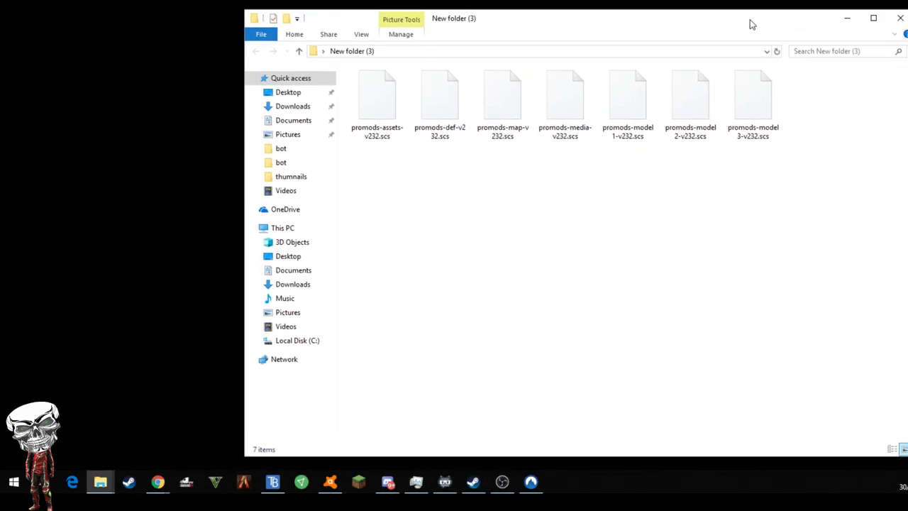
pyautogui.press('super+Right')
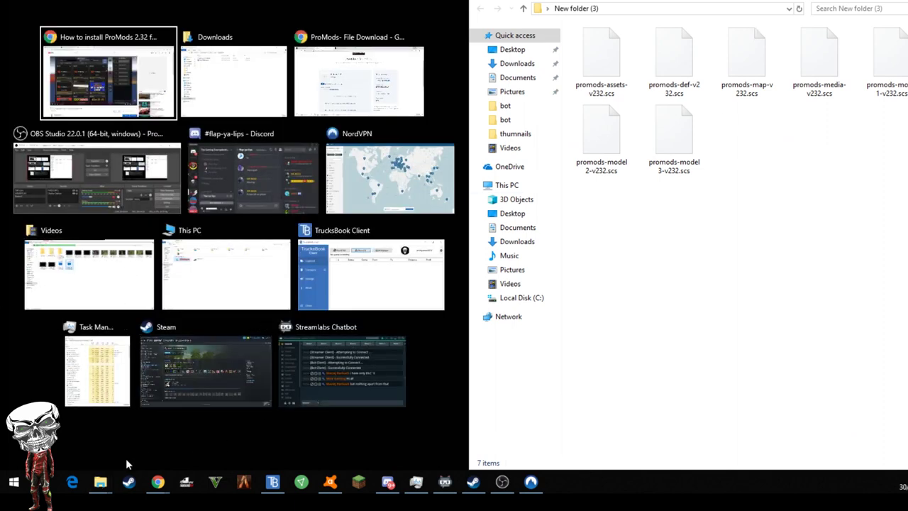
pyautogui.click(100, 482)
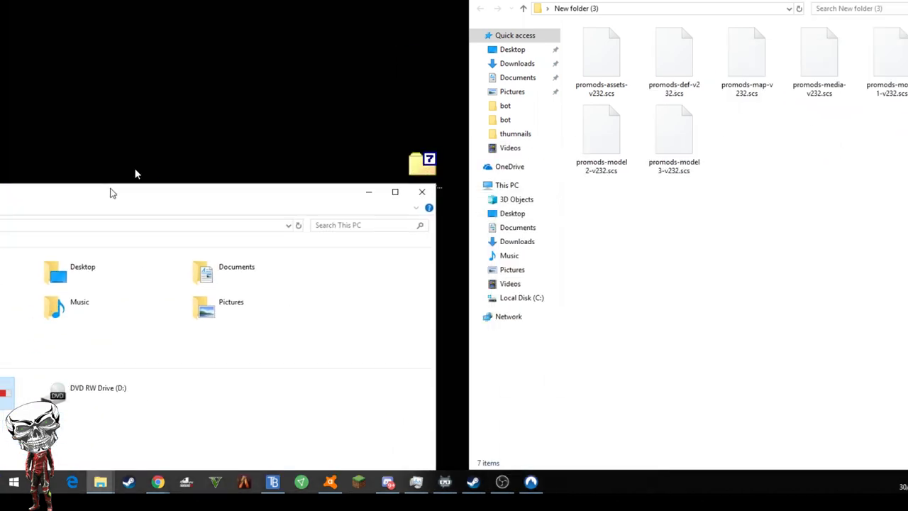
pyautogui.moveTo(111, 192); pyautogui.dragTo(215, 50)
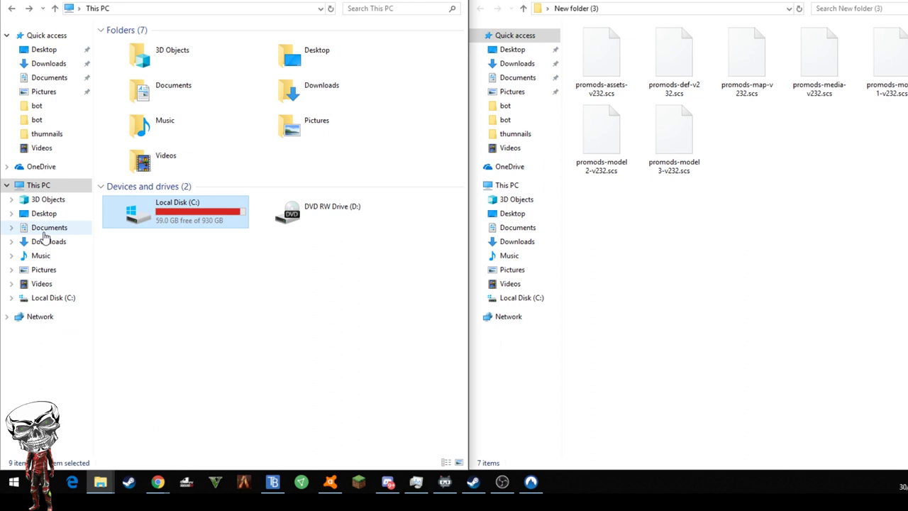
# Open the mod folder under Documents > Euro Truck Simulator 2 and delete all the old ProMods v231 files in it
pyautogui.click(46, 233)
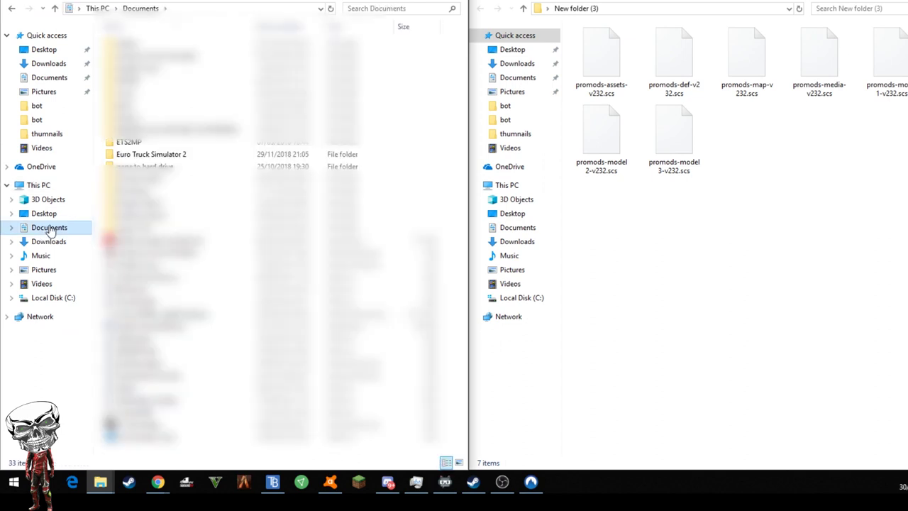
pyautogui.doubleClick(165, 156)
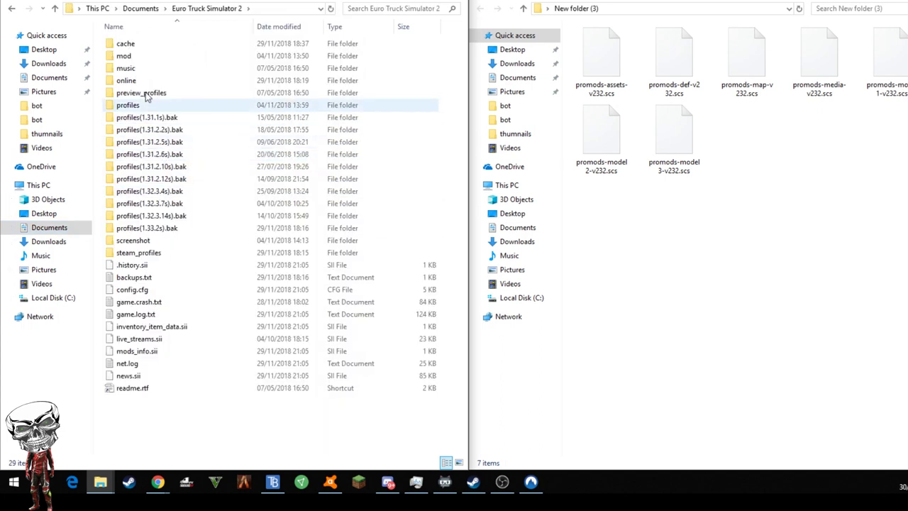
pyautogui.doubleClick(134, 57)
pyautogui.moveTo(150, 195); pyautogui.dragTo(149, 44)
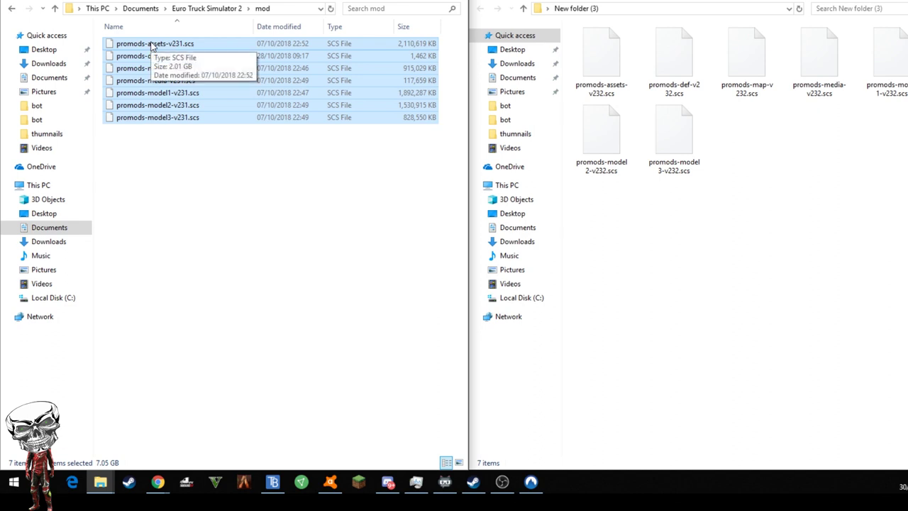
pyautogui.press('Delete')
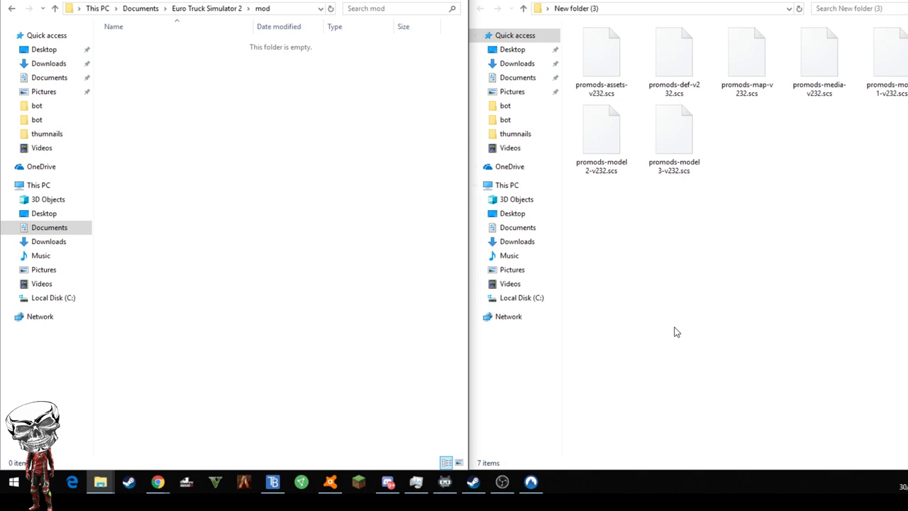
# Move all the ProMods v232 .scs files from New folder (3) into the mod folder and close both folder windows
pyautogui.moveTo(864, 250); pyautogui.dragTo(564, 25)
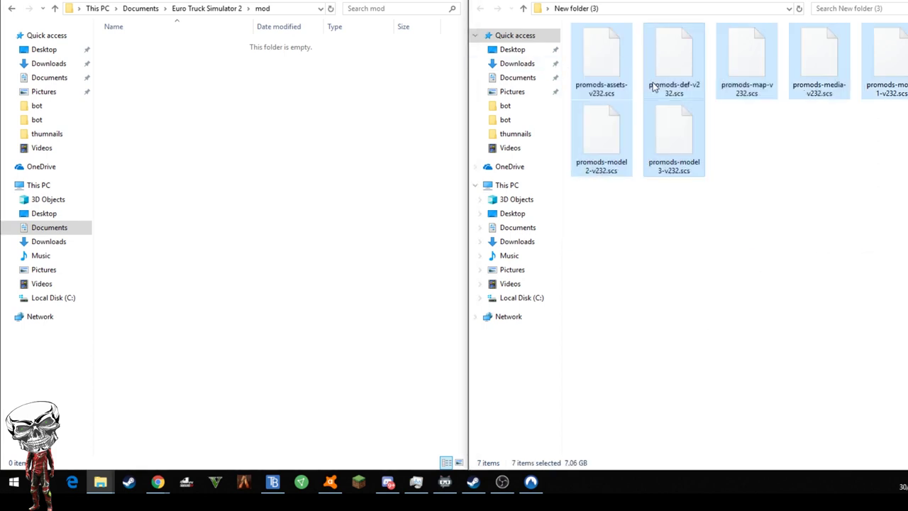
pyautogui.moveTo(202, 246); pyautogui.dragTo(194, 154)
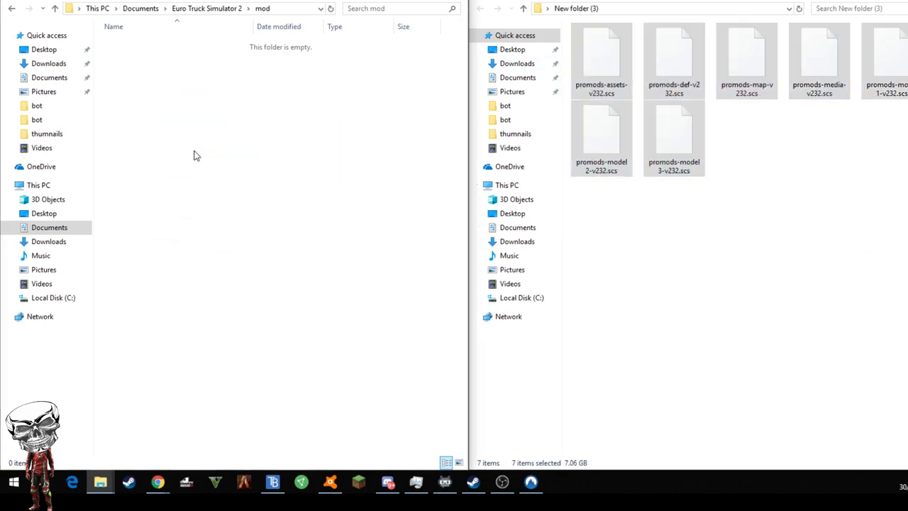
pyautogui.click(259, 207)
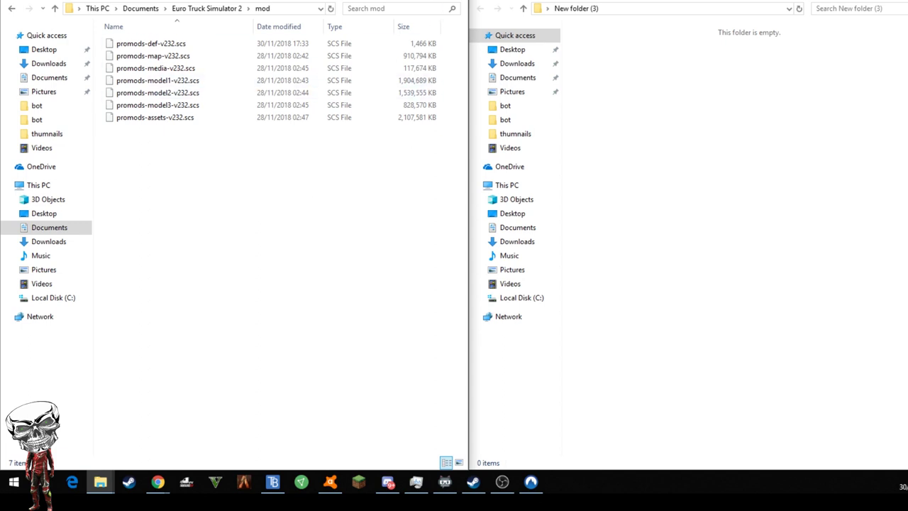
pyautogui.hotkey('alt', 'F4')
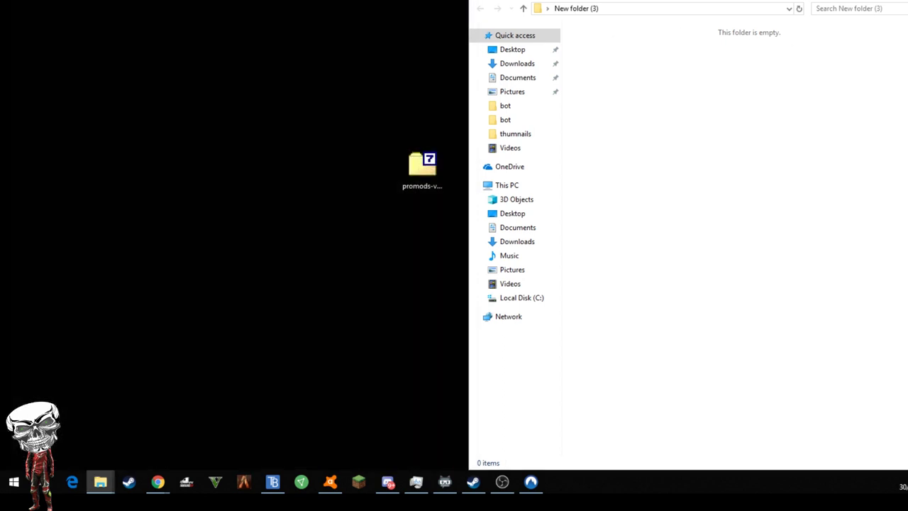
pyautogui.hotkey('alt', 'F4')
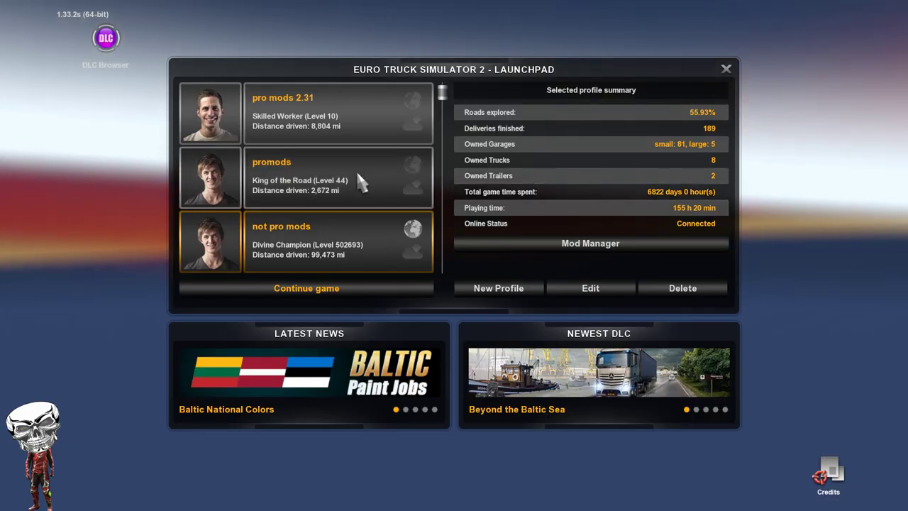
# In the Euro Truck Simulator 2 launchpad, select the promods profile and disable all its active mods in the Mod Manager
pyautogui.click(360, 177)
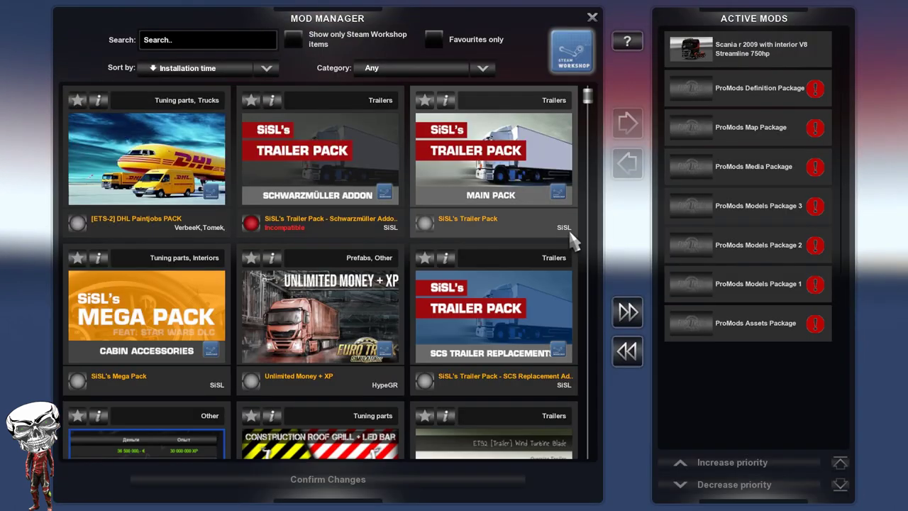
pyautogui.click(674, 324)
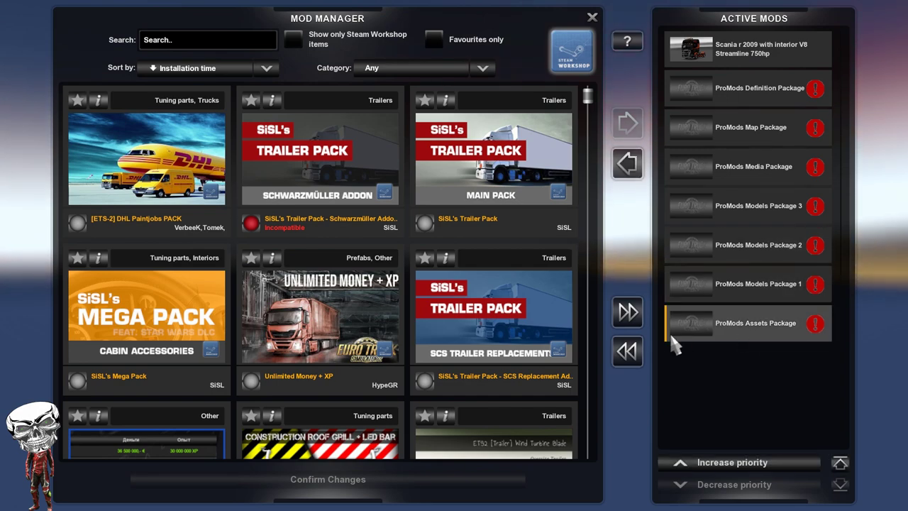
pyautogui.click(629, 351)
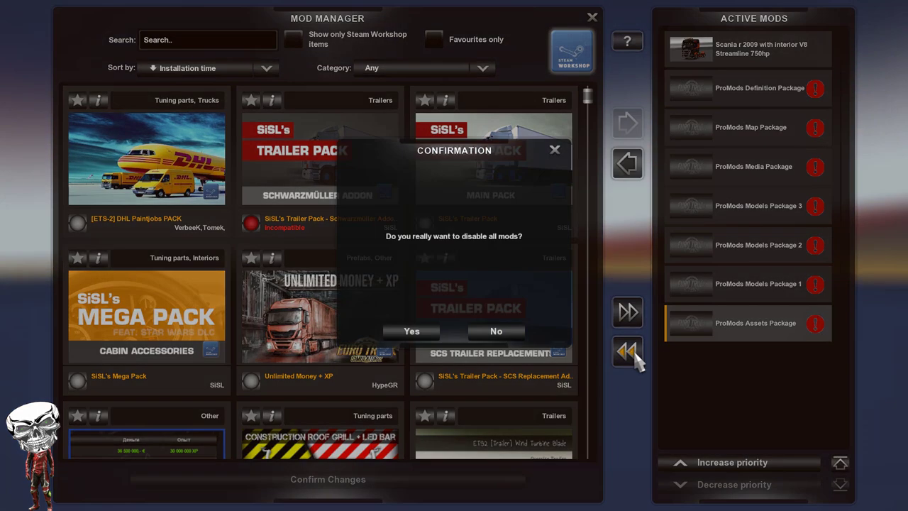
pyautogui.click(420, 333)
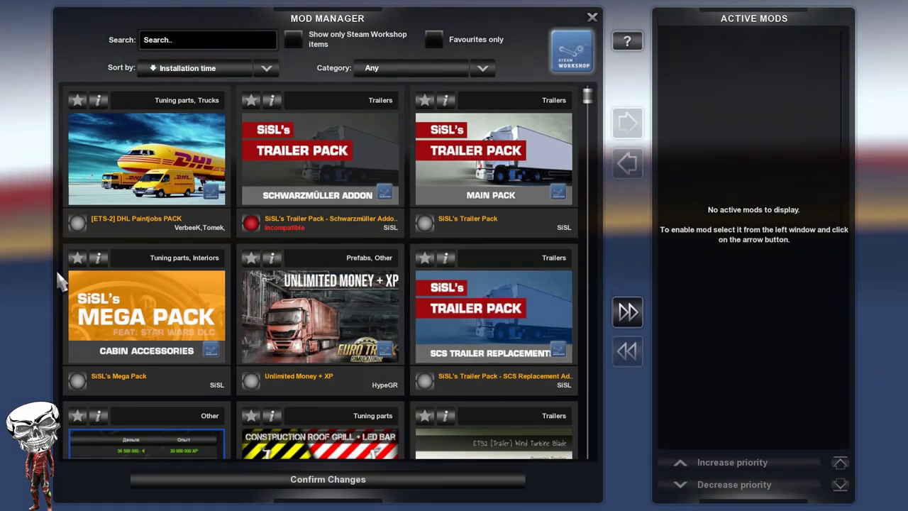
# Activate the 2.32 versions of ProMods Assets Package and ProMods Models Package 1, in that order
pyautogui.scroll(-8, 434, 273)
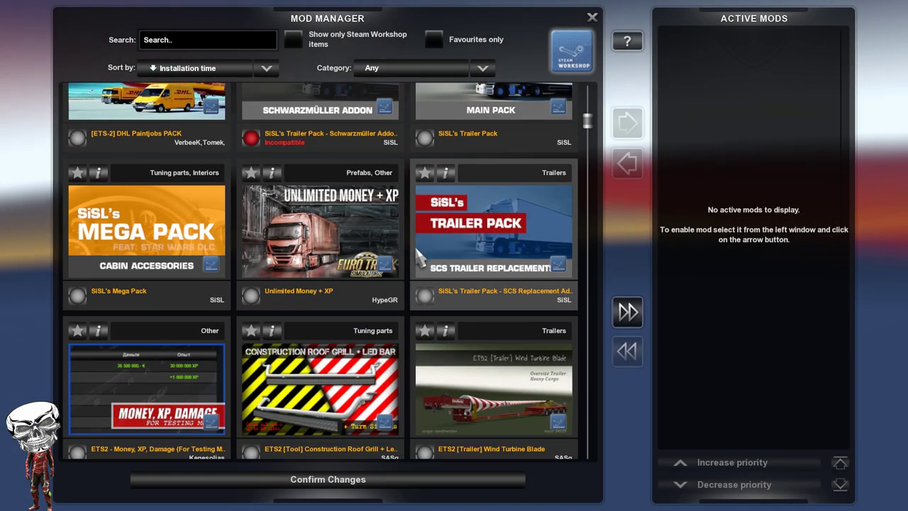
pyautogui.scroll(-8, 432, 274)
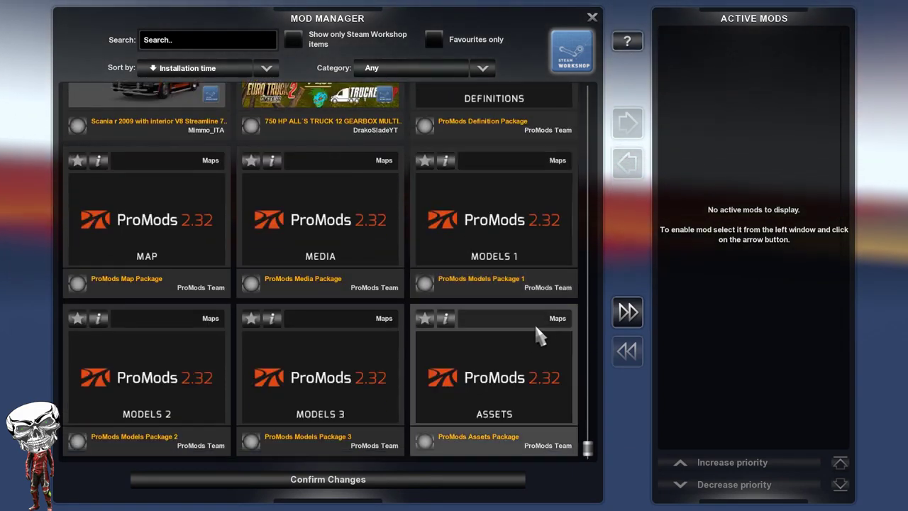
pyautogui.click(420, 448)
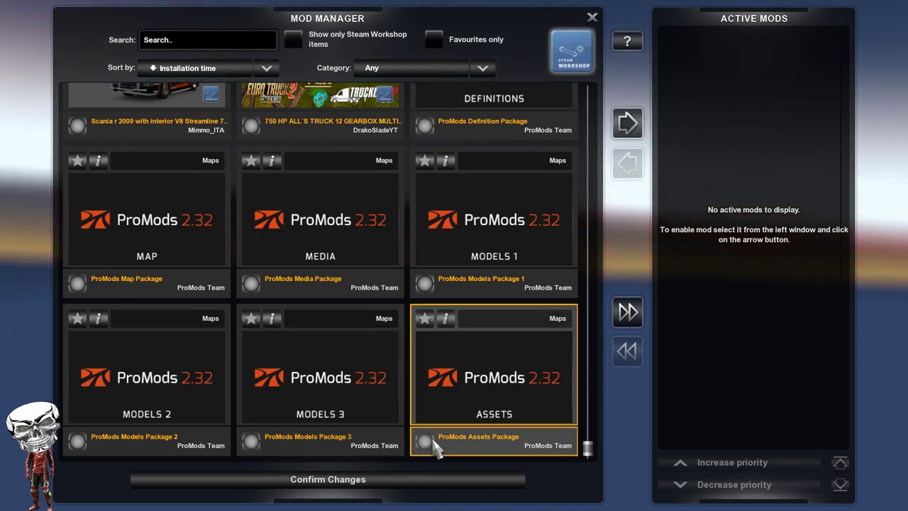
pyautogui.click(626, 126)
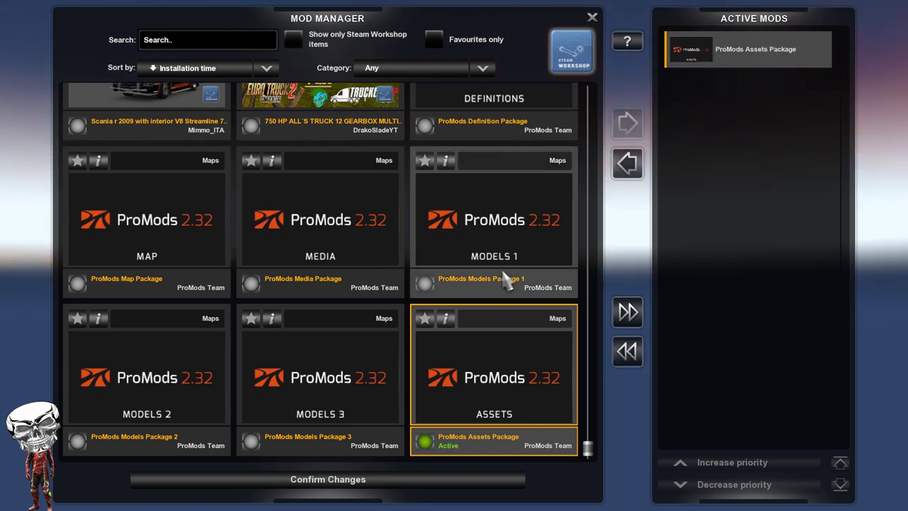
pyautogui.click(445, 284)
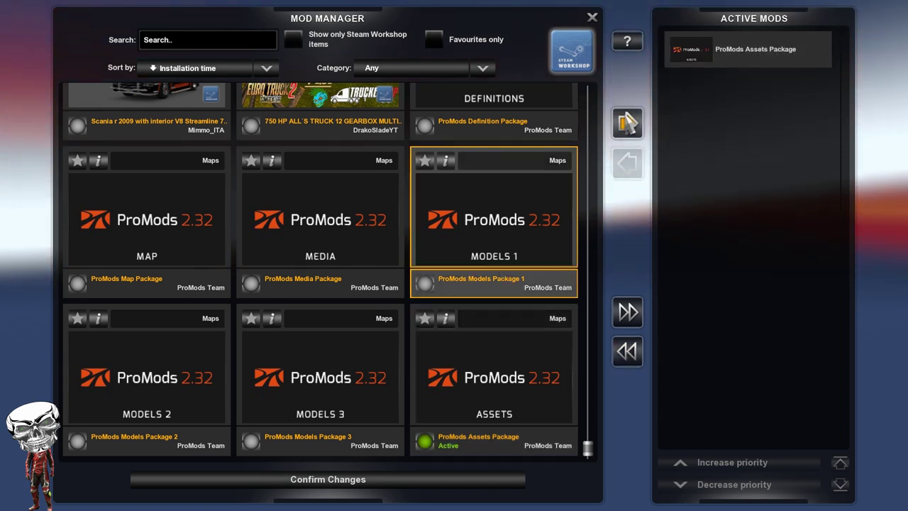
pyautogui.click(627, 125)
# Activate ProMods Models Package 2 and ProMods Models Package 3, placing them above Models Package 1 in the load order
pyautogui.scroll(-2, 450, 355)
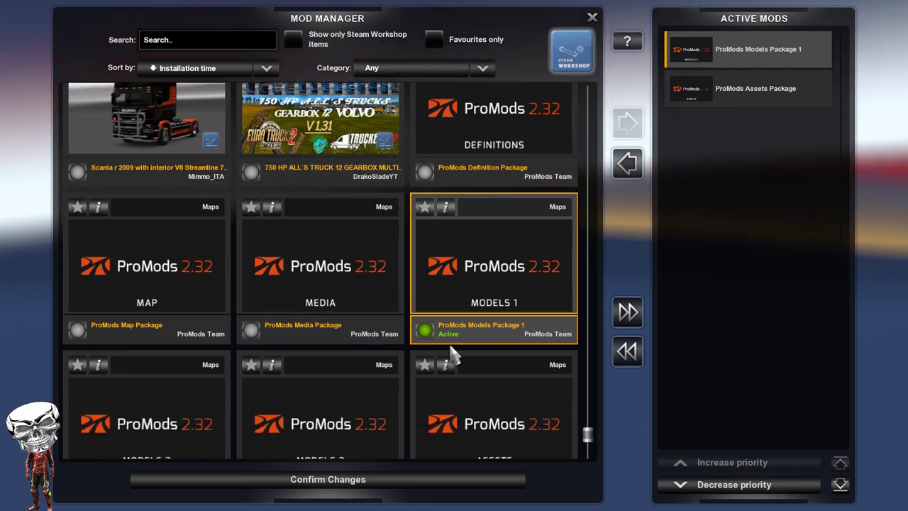
pyautogui.click(187, 386)
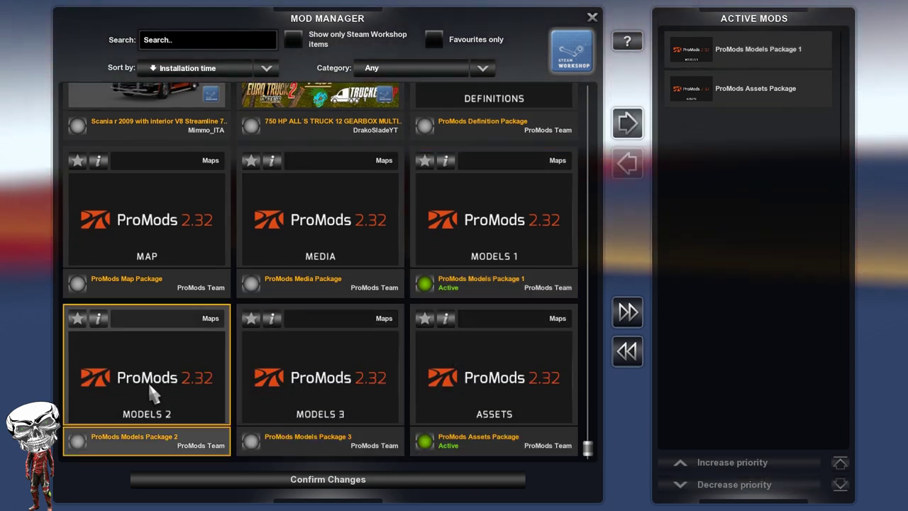
pyautogui.click(628, 128)
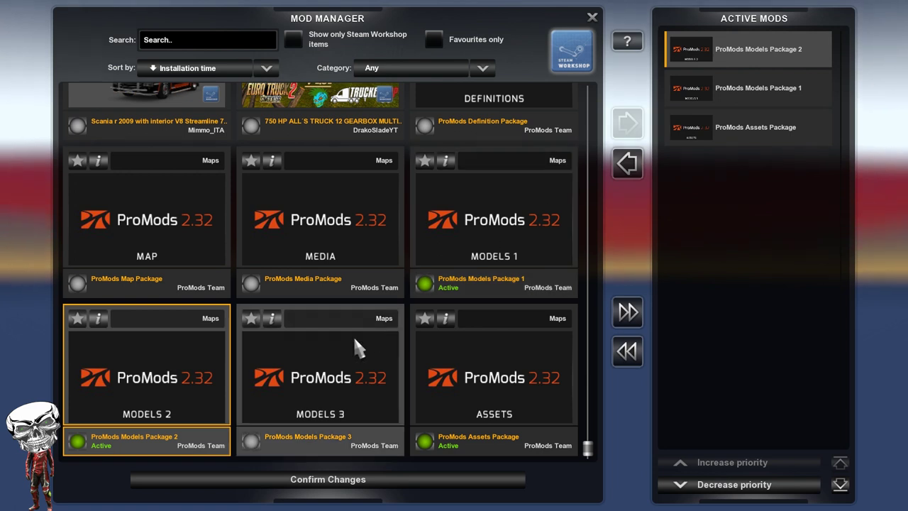
pyautogui.click(295, 420)
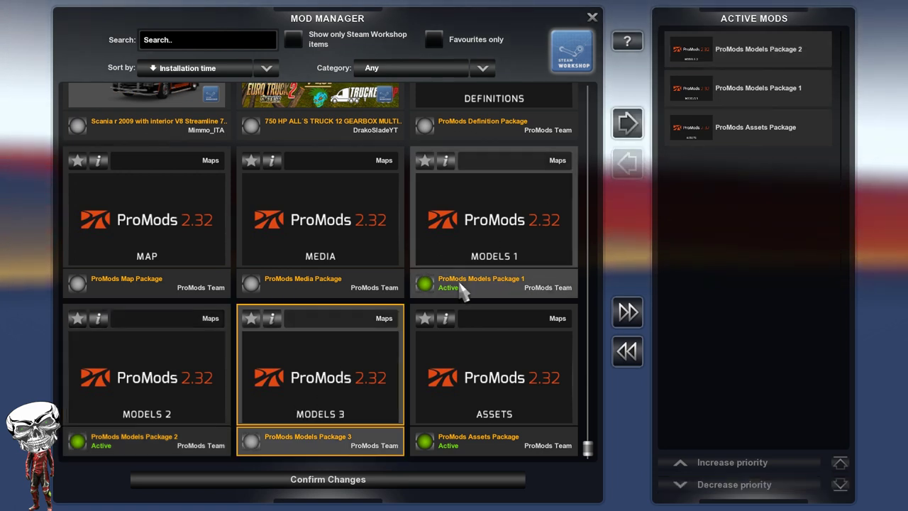
pyautogui.click(629, 127)
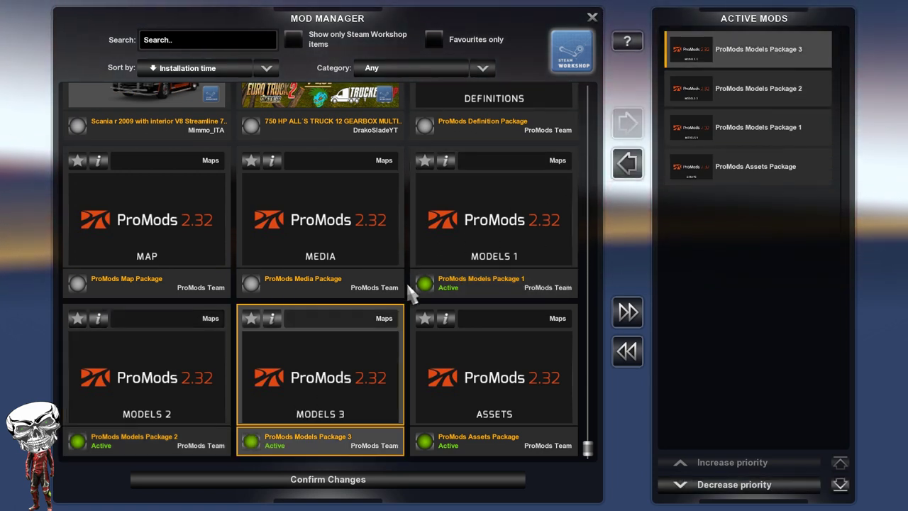
# Activate the ProMods Media, Map and Definition packages in that order and confirm the mod changes
pyautogui.click(314, 239)
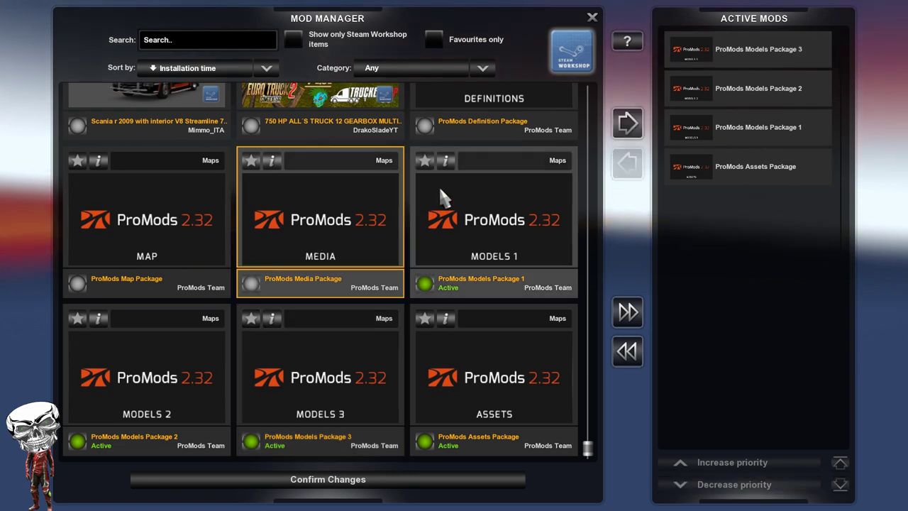
pyautogui.click(626, 122)
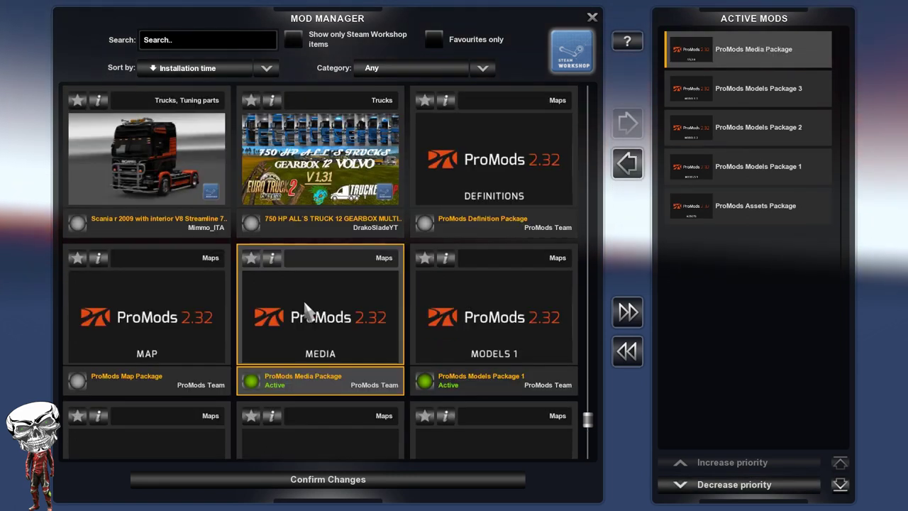
pyautogui.click(157, 325)
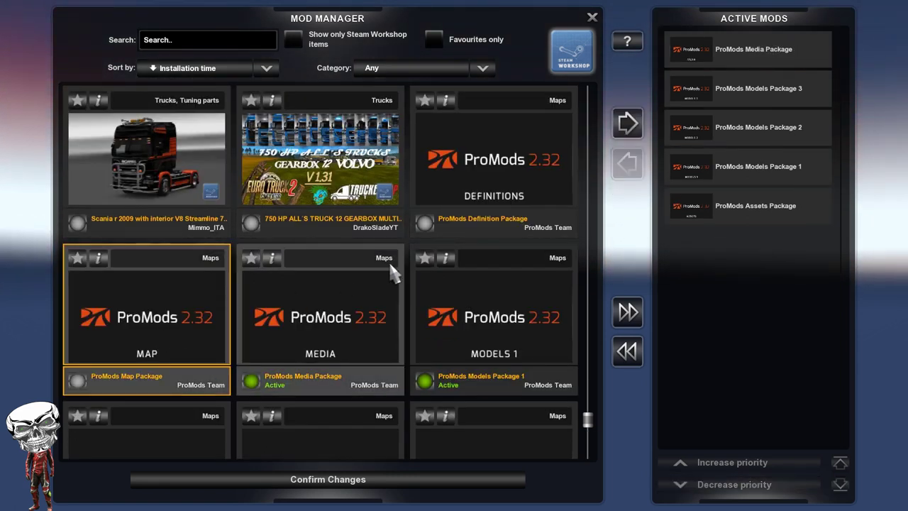
pyautogui.click(626, 124)
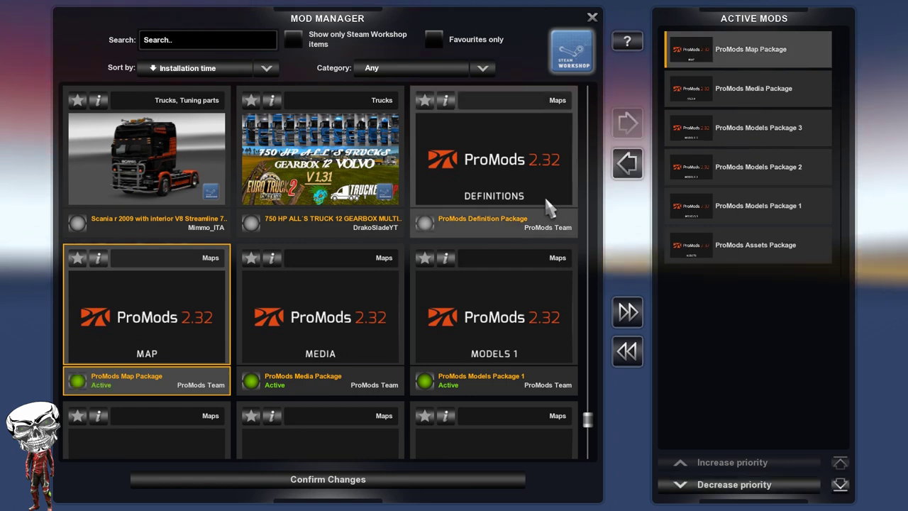
pyautogui.click(489, 173)
pyautogui.click(628, 124)
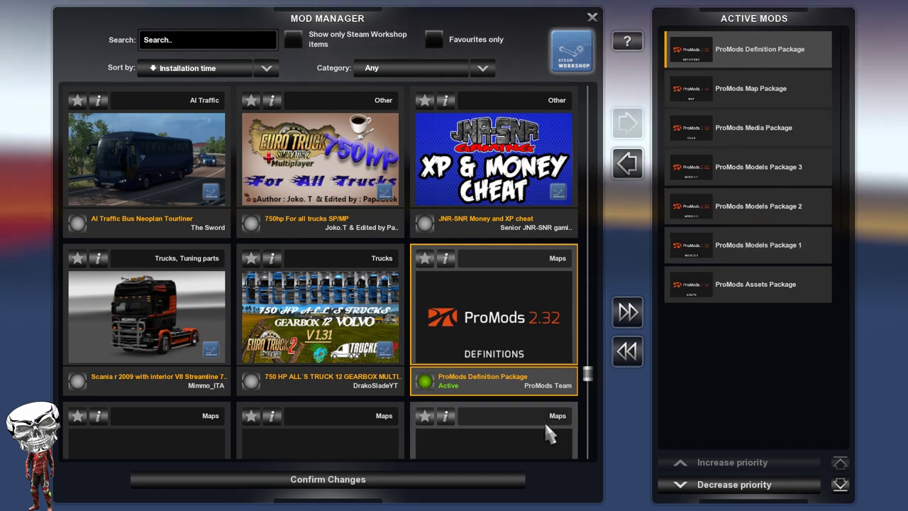
pyautogui.click(339, 484)
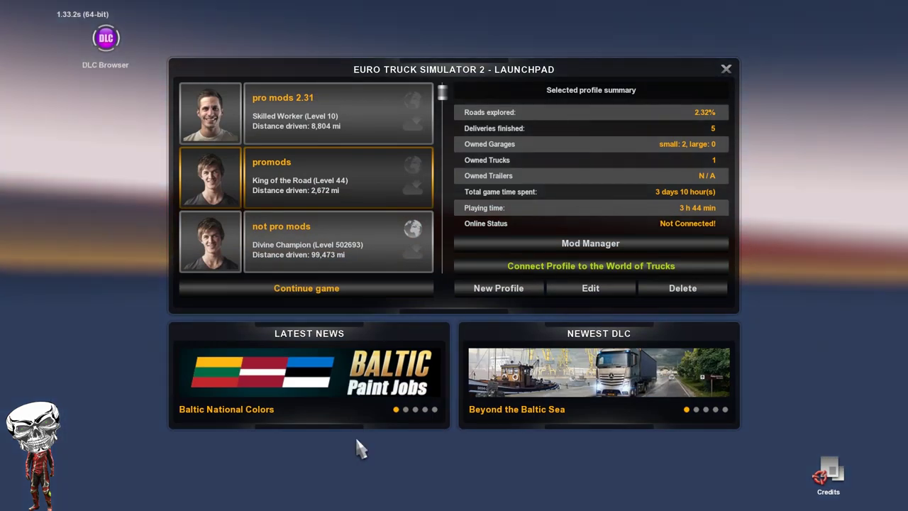
# Continue the promods profile's game, accept the game change warning and open the world map
pyautogui.moveTo(346, 396)
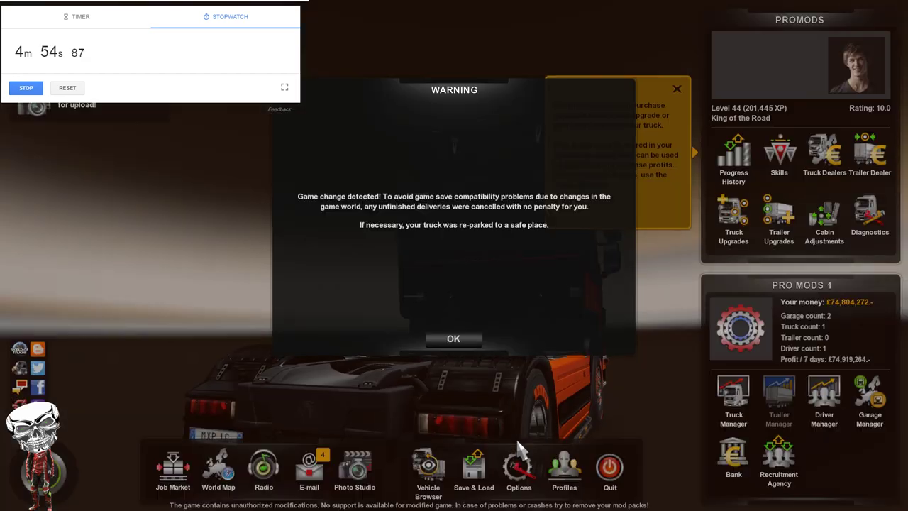
pyautogui.click(452, 337)
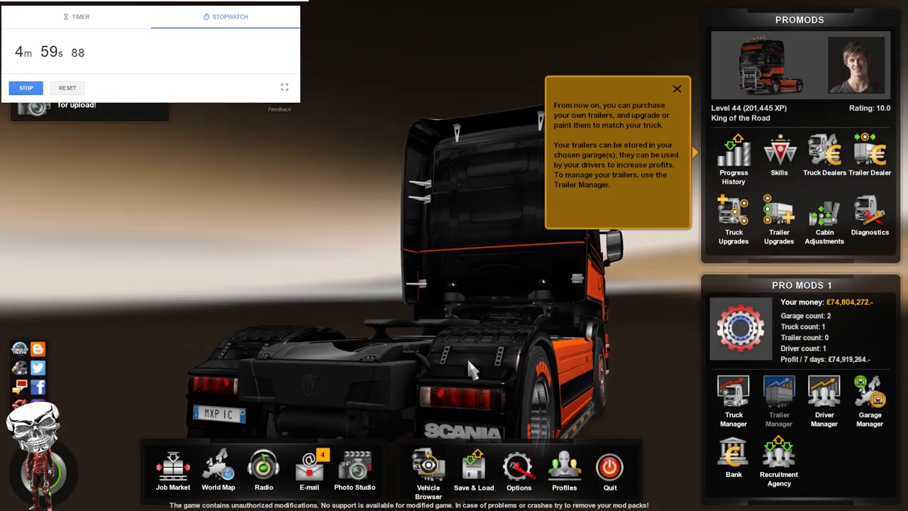
pyautogui.click(211, 488)
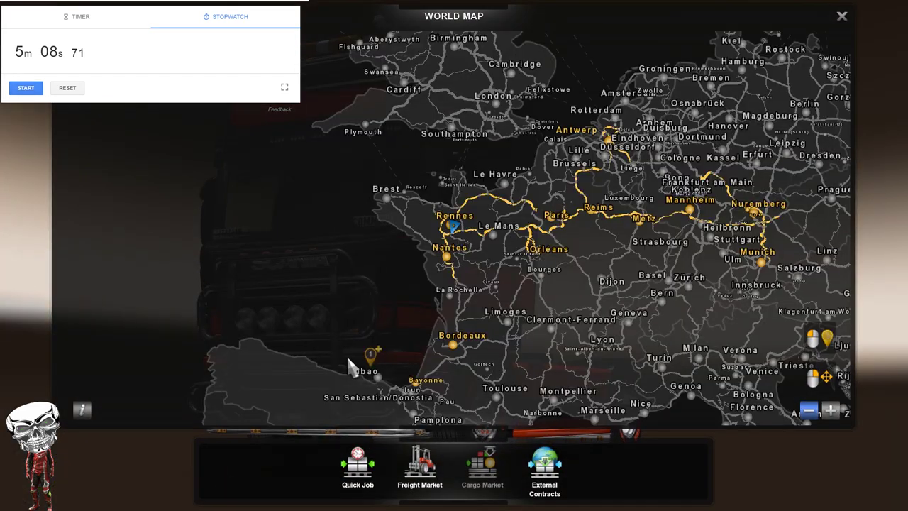